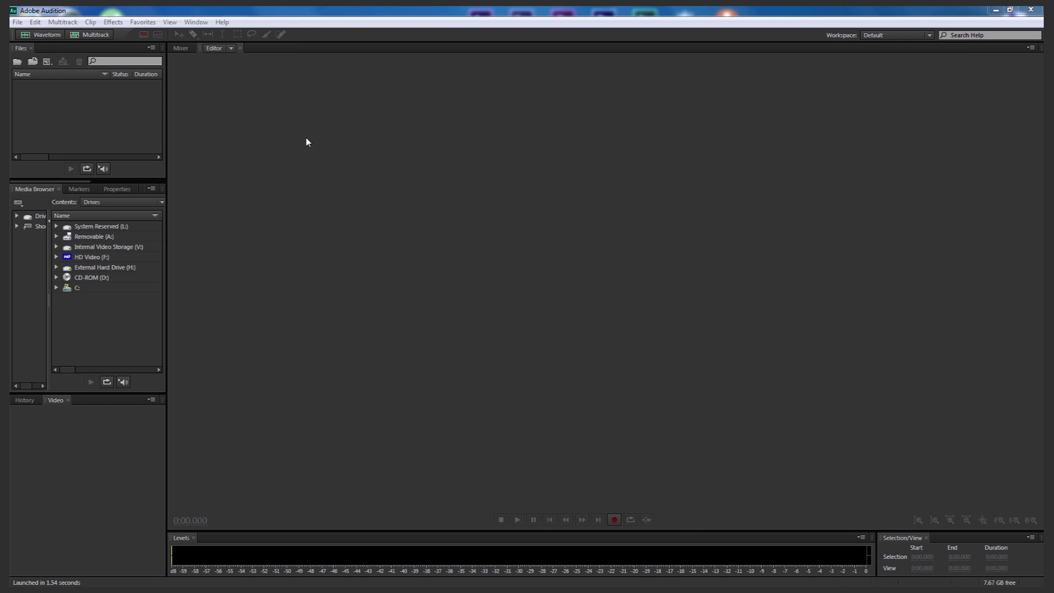
Step: Create a new 44100 Hz stereo 32-bit audio file named K2SO
{"action": "left_click", "coordinate": [35, 37]}
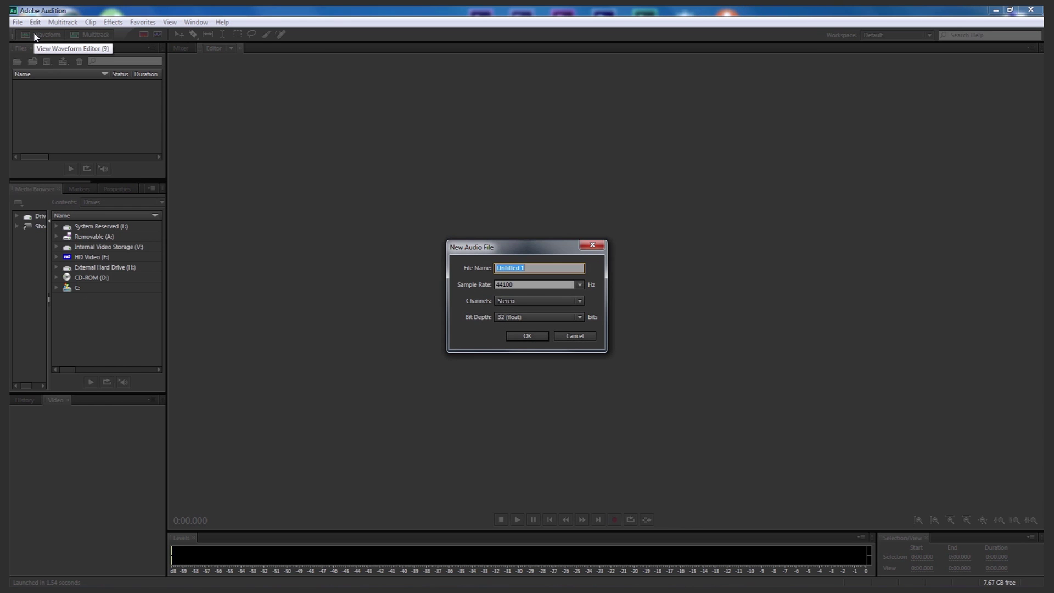
{"action": "type", "text": "K2SO"}
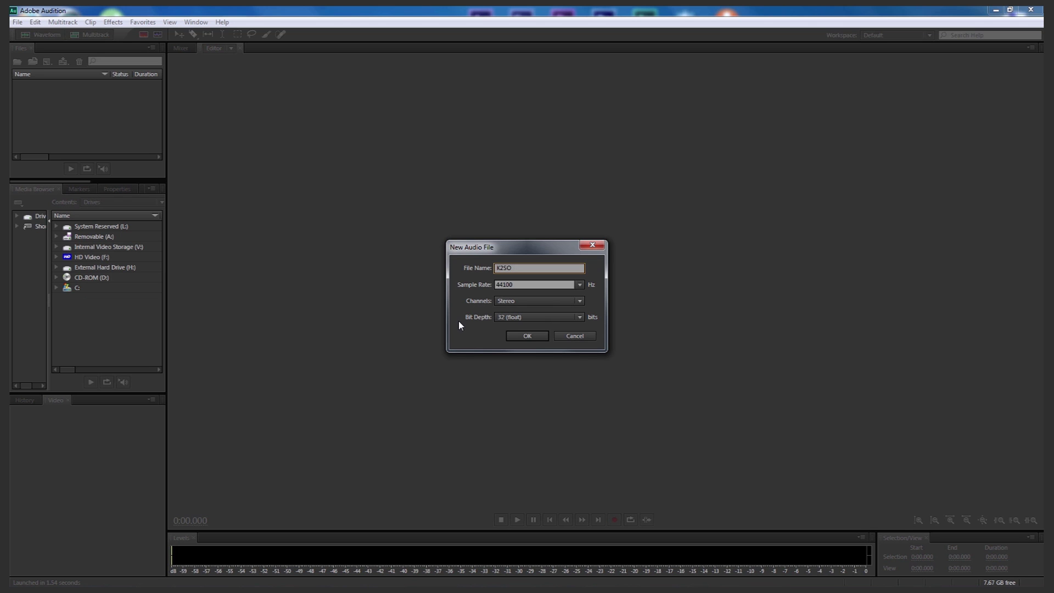
{"action": "left_click", "coordinate": [525, 337]}
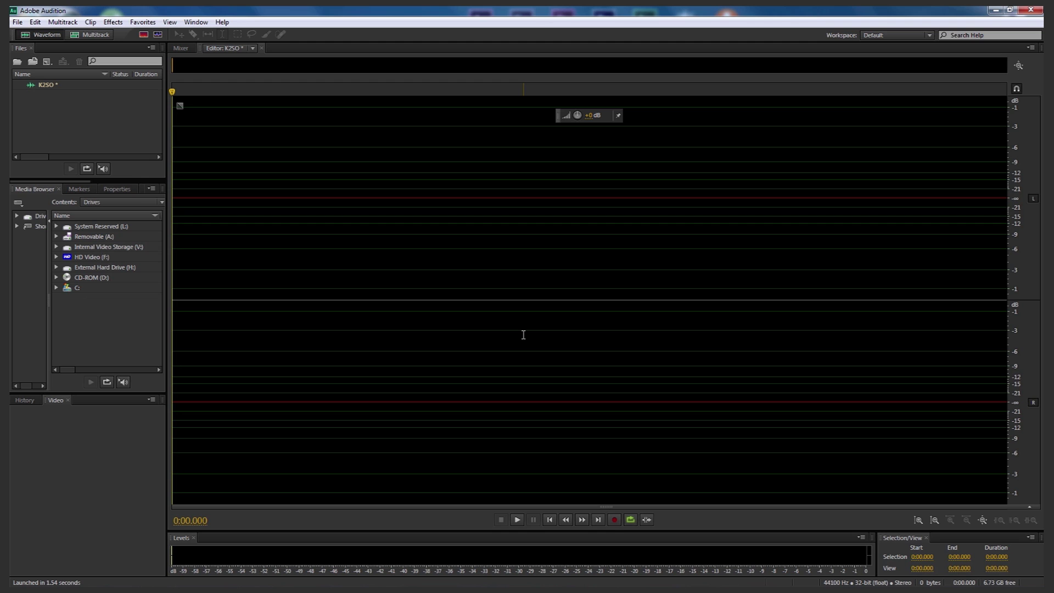
Step: Record a roughly 4.5-second voice line, play it back, and select the silent first 0.9 seconds
{"action": "left_click", "coordinate": [614, 519]}
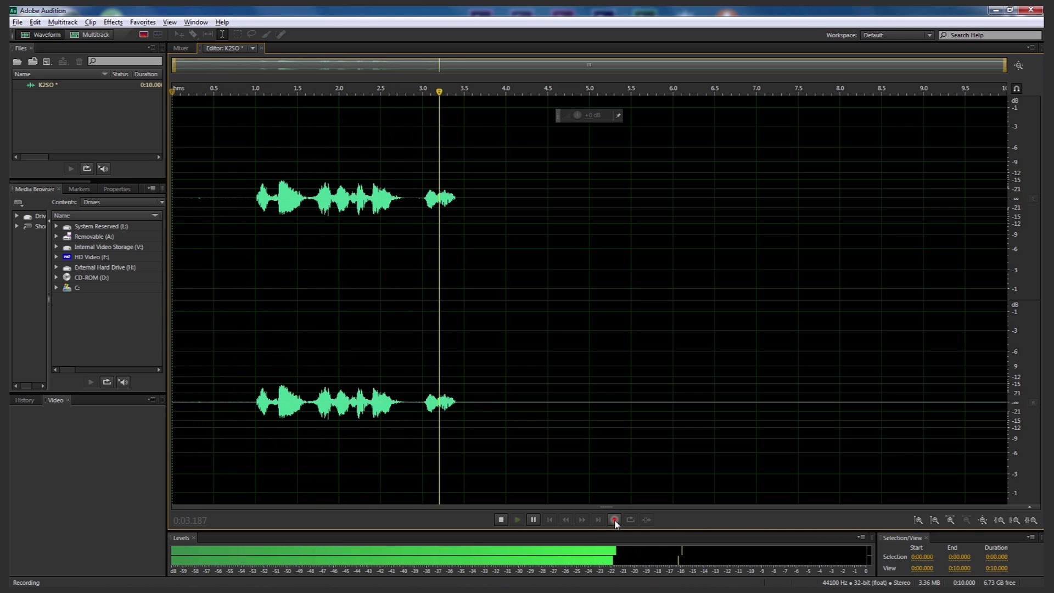
{"action": "left_click", "coordinate": [614, 519]}
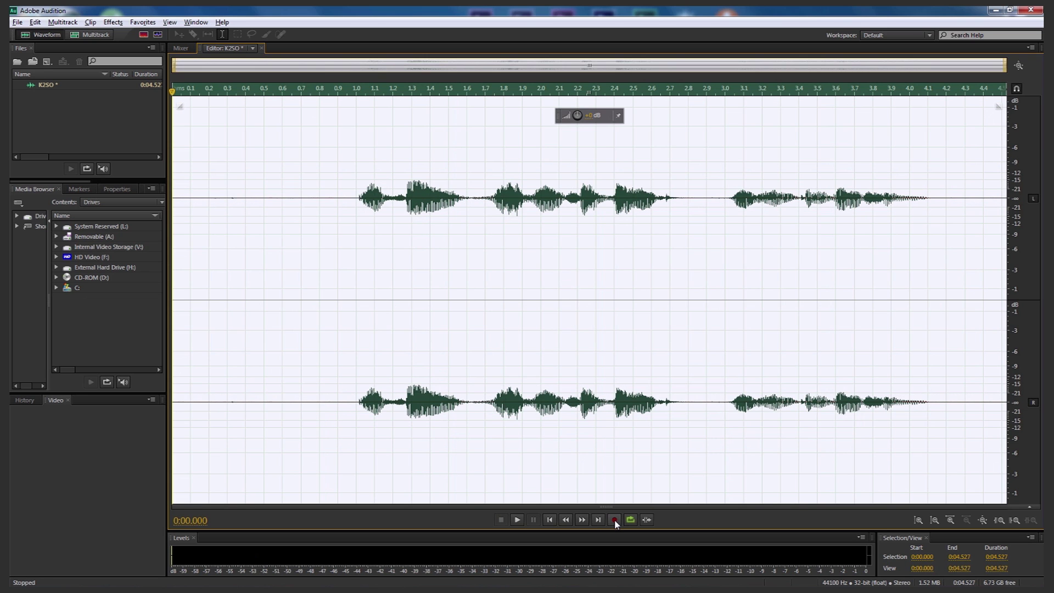
{"action": "key", "text": "space"}
{"action": "left_click_drag", "start_coordinate": [339, 306], "coordinate": [134, 305]}
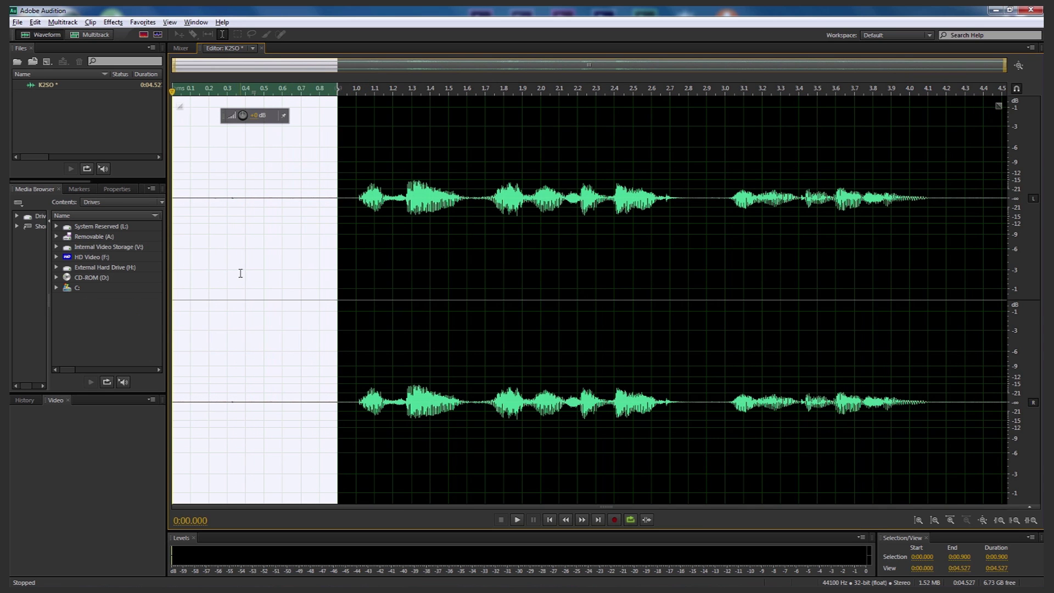
Step: Delete the leading silence and the short trailing tail, then preview the 3.271-second clip
{"action": "key", "text": "Delete"}
{"action": "left_click_drag", "start_coordinate": [925, 221], "coordinate": [947, 221]}
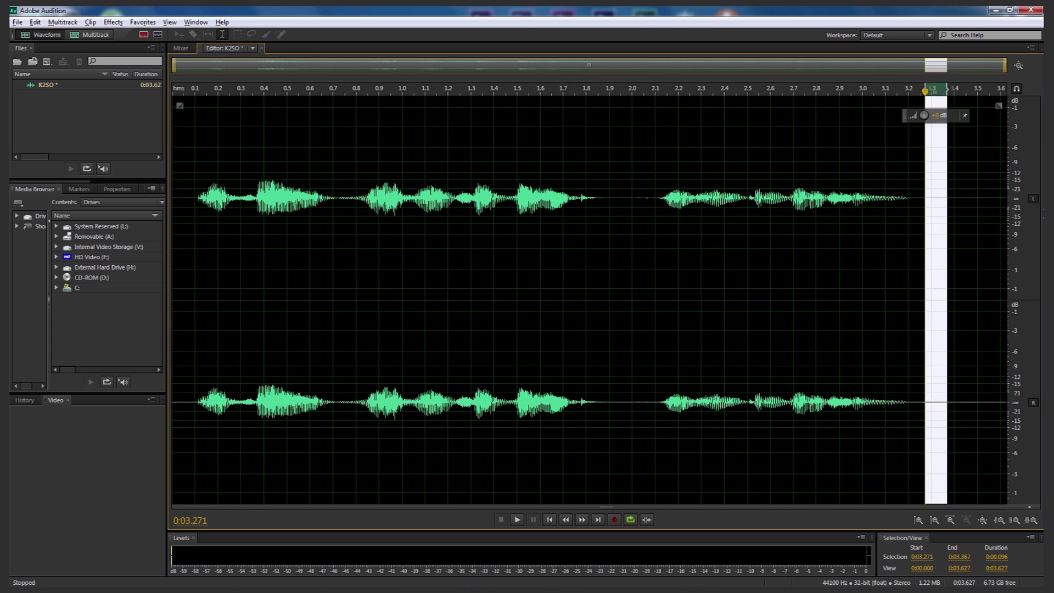
{"action": "key", "text": "Delete"}
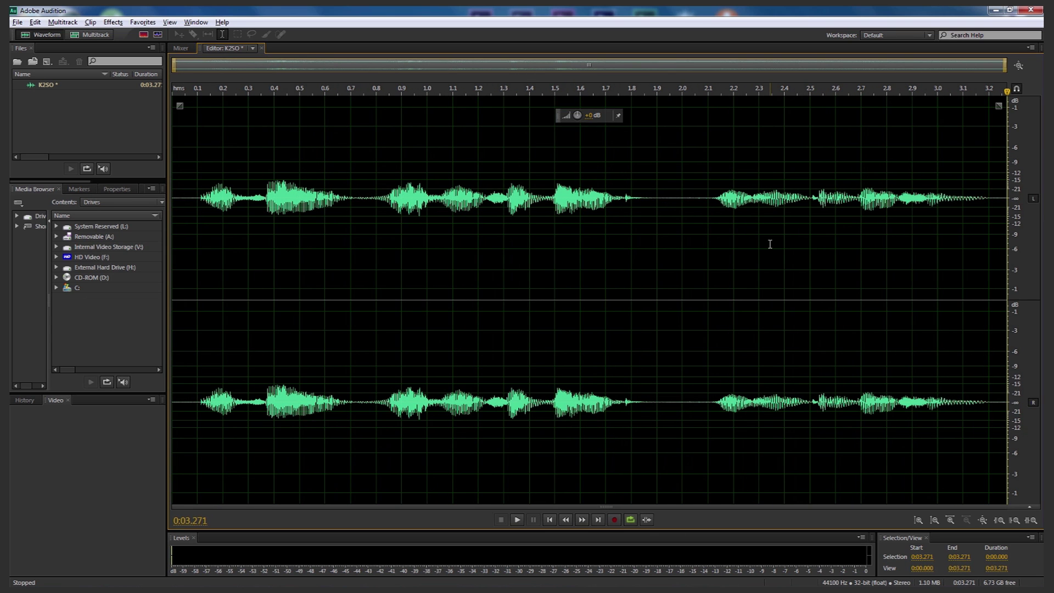
{"action": "key", "text": "space"}
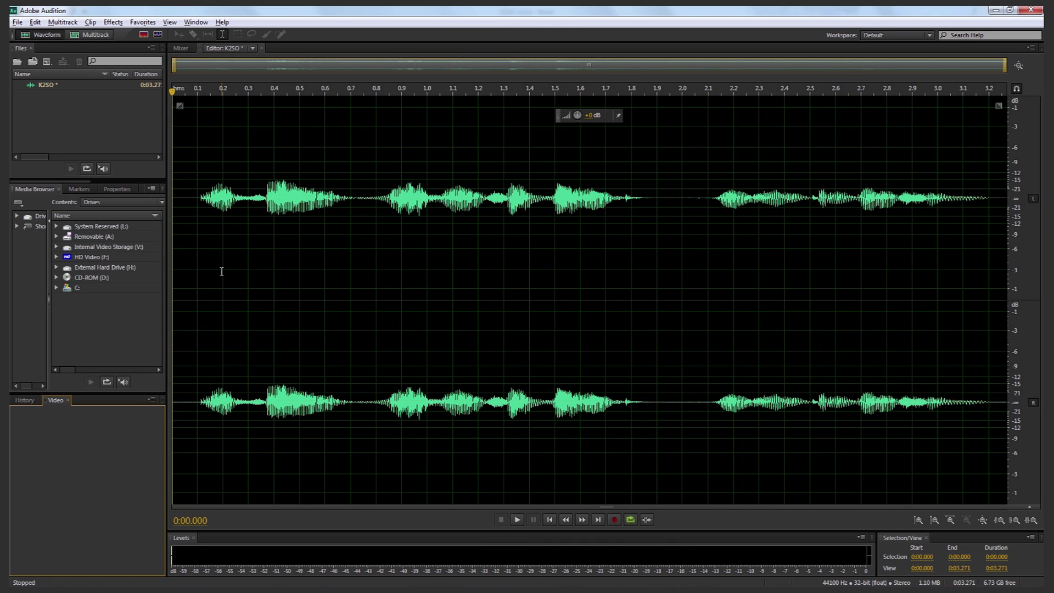
Step: Select the whole voice line and open Modulation > Chorus with the 5 Voices preset
{"action": "left_click_drag", "start_coordinate": [177, 261], "coordinate": [1043, 219]}
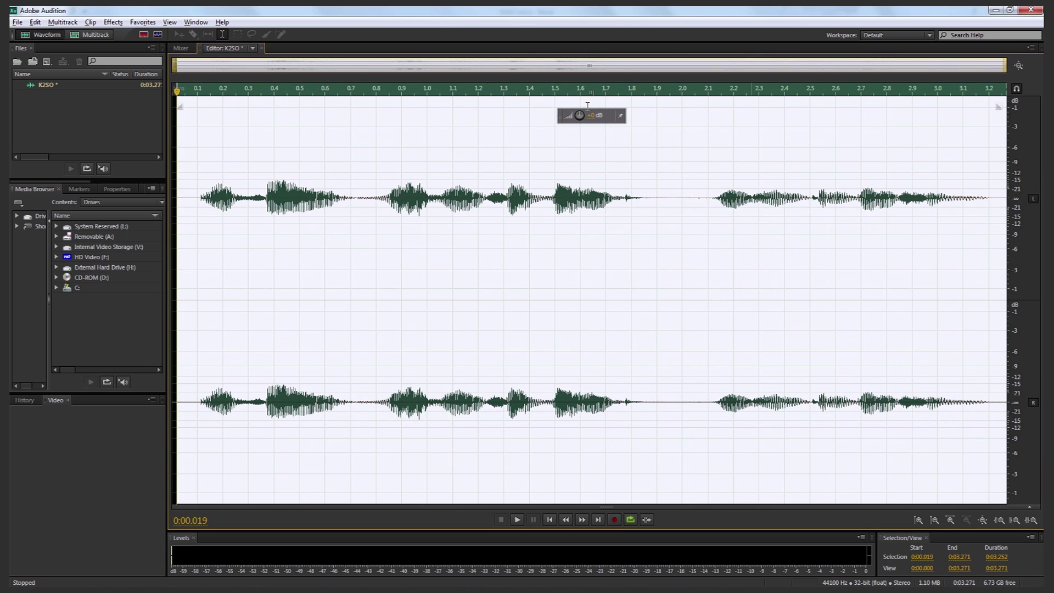
{"action": "left_click", "coordinate": [112, 23]}
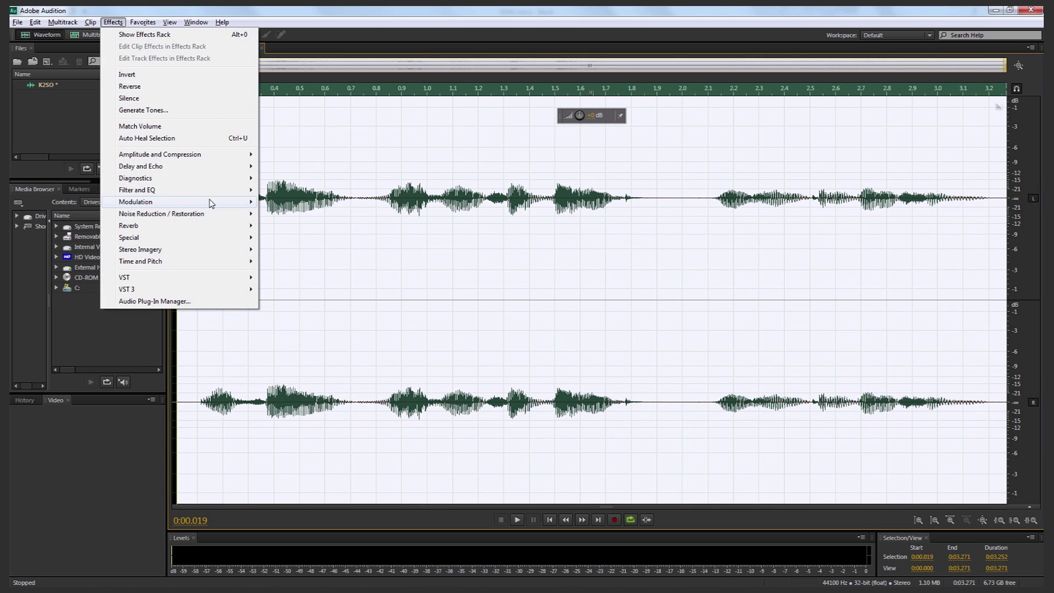
{"action": "mouse_move", "coordinate": [212, 202]}
{"action": "left_click", "coordinate": [287, 203]}
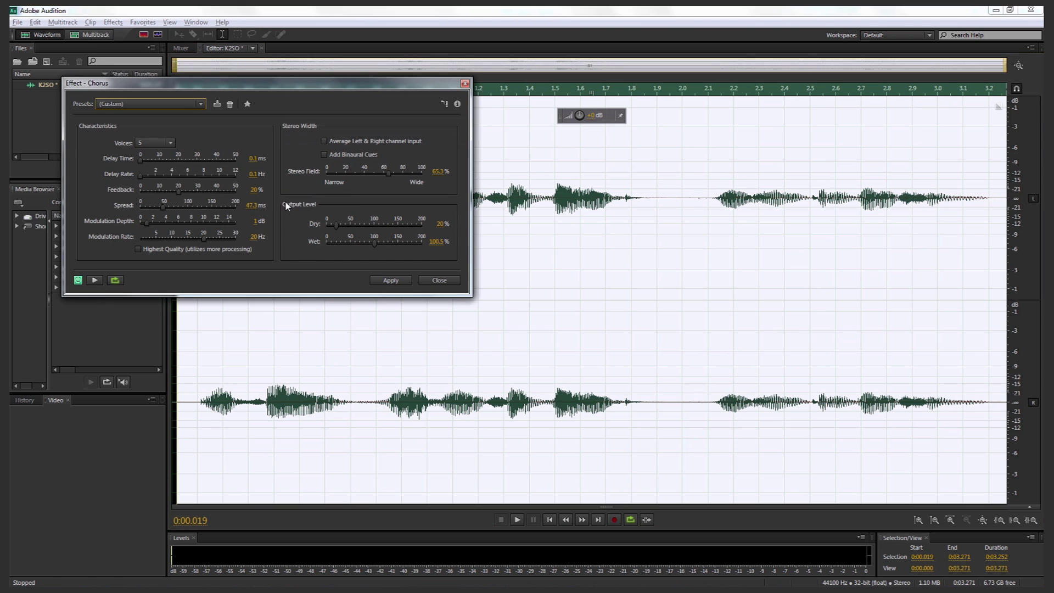
{"action": "left_click", "coordinate": [179, 103]}
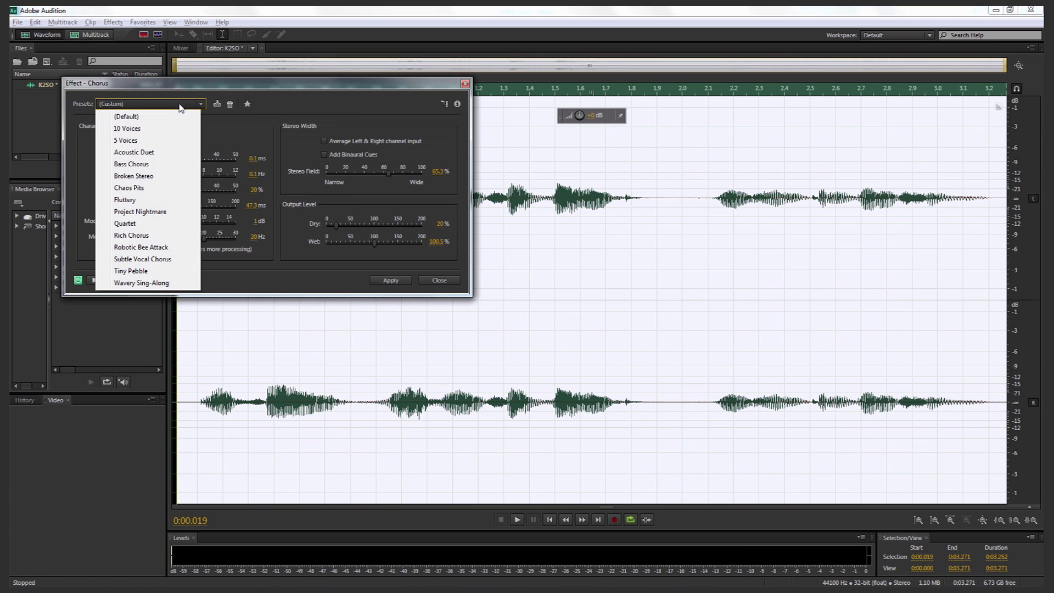
{"action": "left_click", "coordinate": [138, 140]}
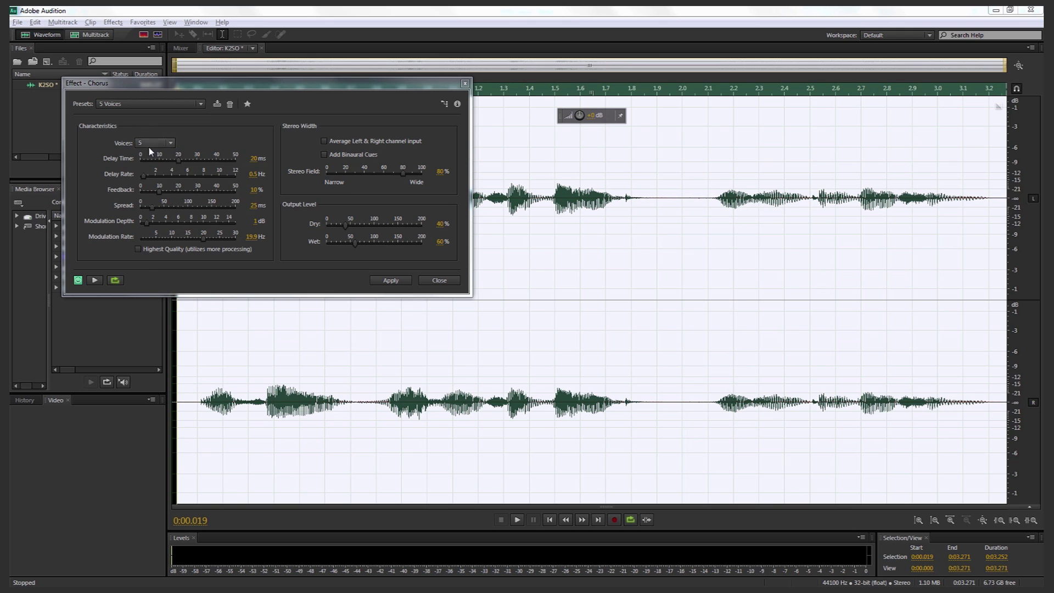
Step: Set chorus delay time 0.1 ms, delay rate 0.1 Hz, feedback 20% and spread 20 ms
{"action": "left_click_drag", "start_coordinate": [179, 160], "coordinate": [103, 164]}
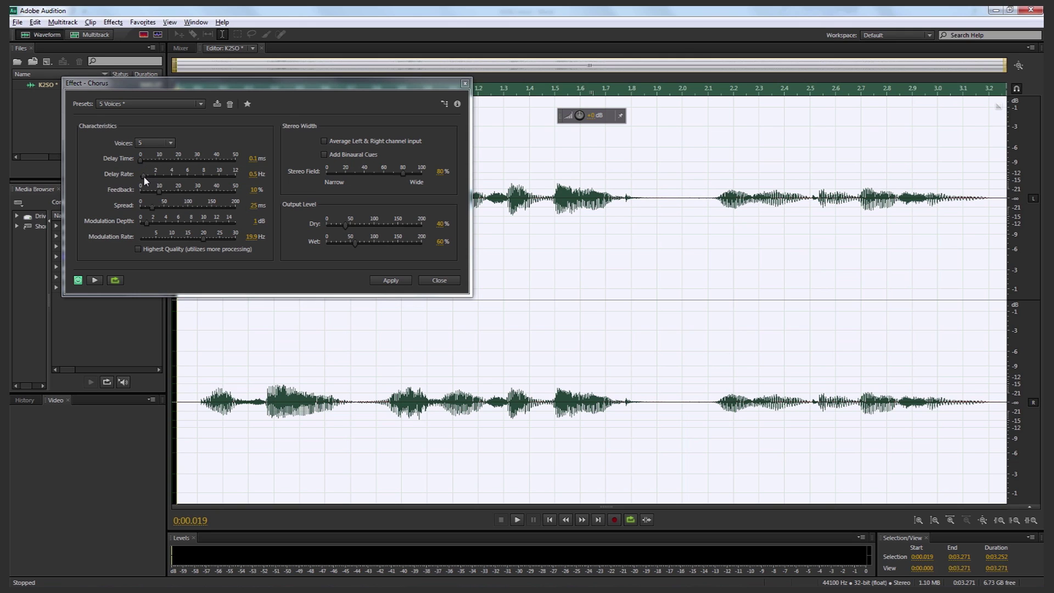
{"action": "left_click_drag", "start_coordinate": [143, 175], "coordinate": [131, 180]}
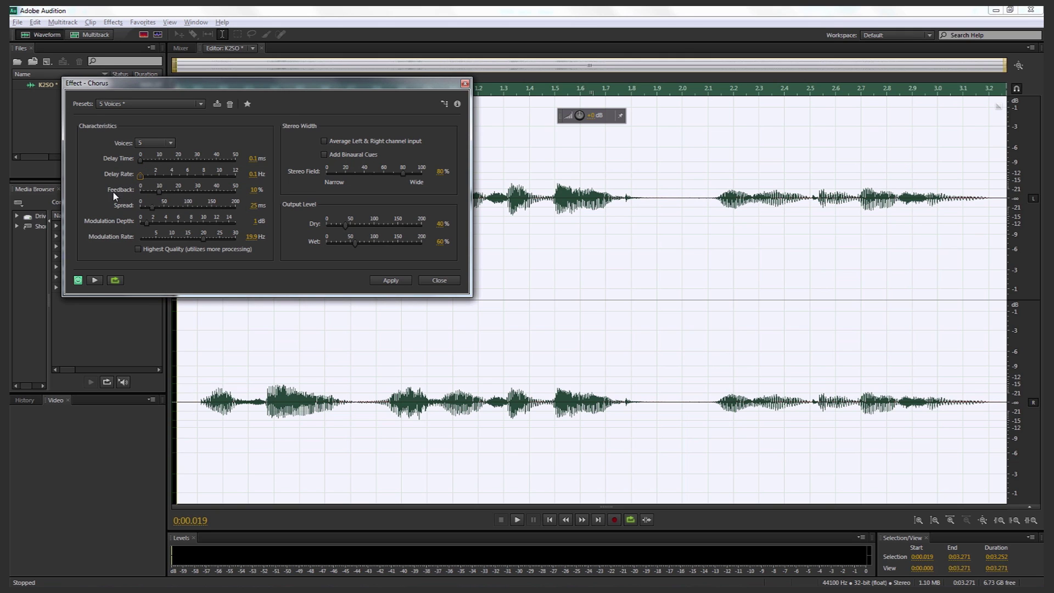
{"action": "left_click_drag", "start_coordinate": [159, 191], "coordinate": [177, 193]}
{"action": "left_click", "coordinate": [250, 189]}
{"action": "type", "text": "20"}
{"action": "key", "text": "Return"}
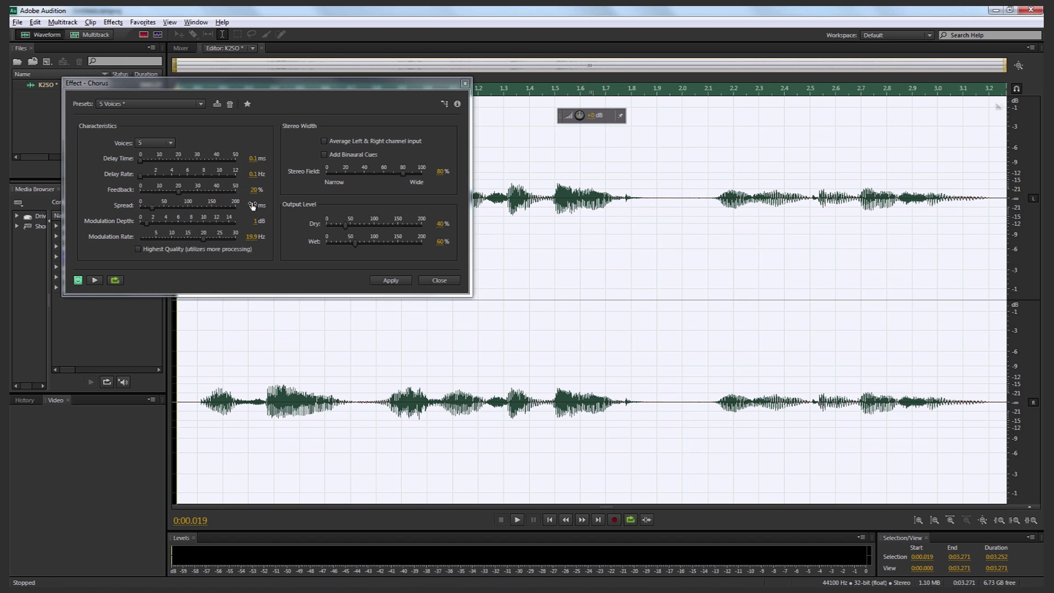
{"action": "left_click", "coordinate": [253, 205]}
{"action": "type", "text": "20"}
{"action": "key", "text": "Return"}
Step: Set modulation depth 2 dB, modulation rate 20 Hz, stereo field 50%, dry 20% and wet 100%
{"action": "left_click_drag", "start_coordinate": [253, 218], "coordinate": [266, 231]}
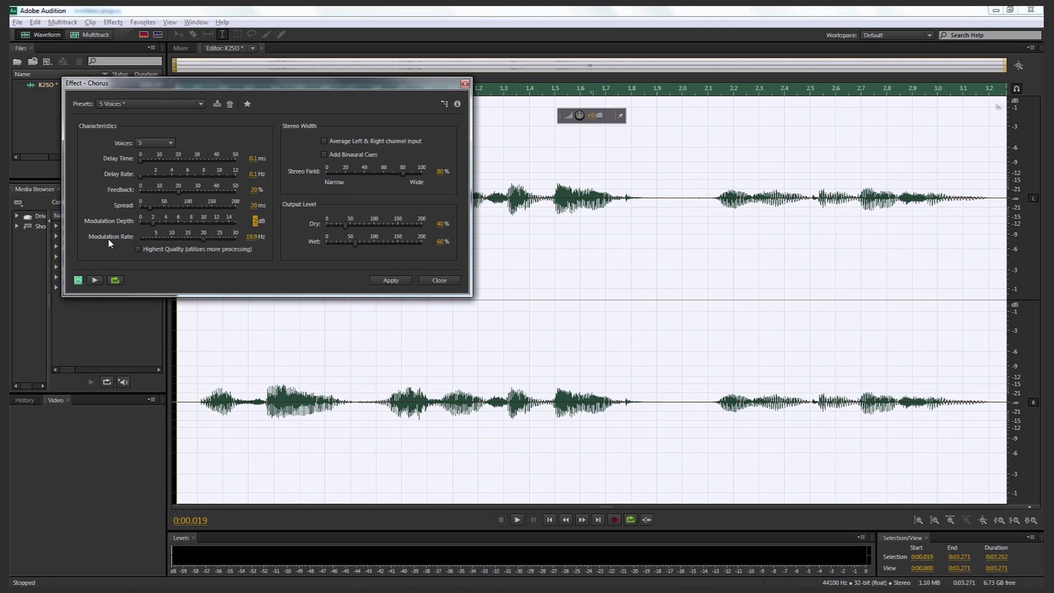
{"action": "left_click", "coordinate": [250, 236]}
{"action": "type", "text": "20"}
{"action": "key", "text": "Return"}
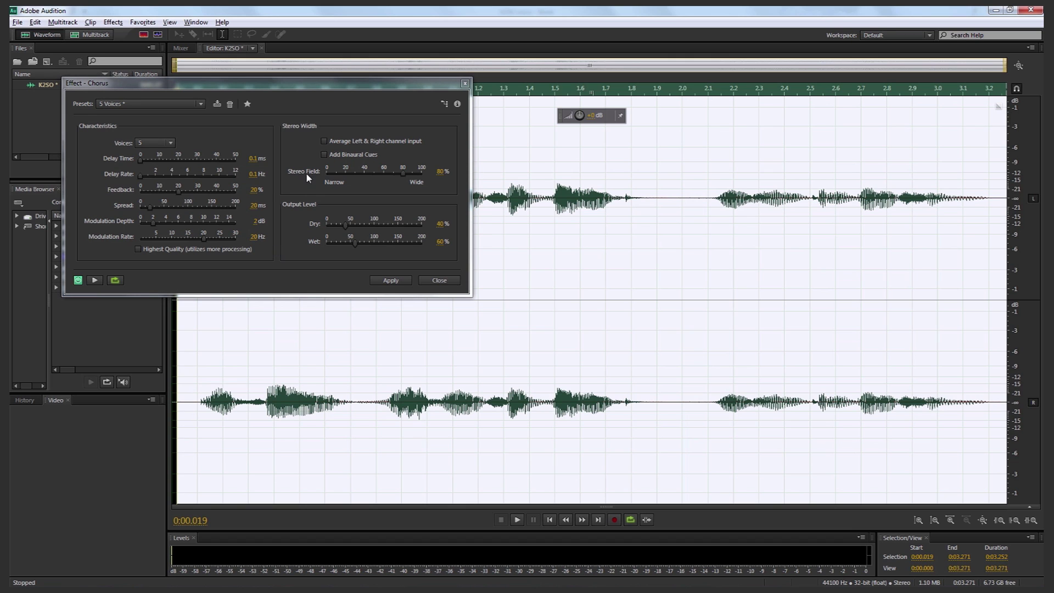
{"action": "left_click", "coordinate": [438, 172]}
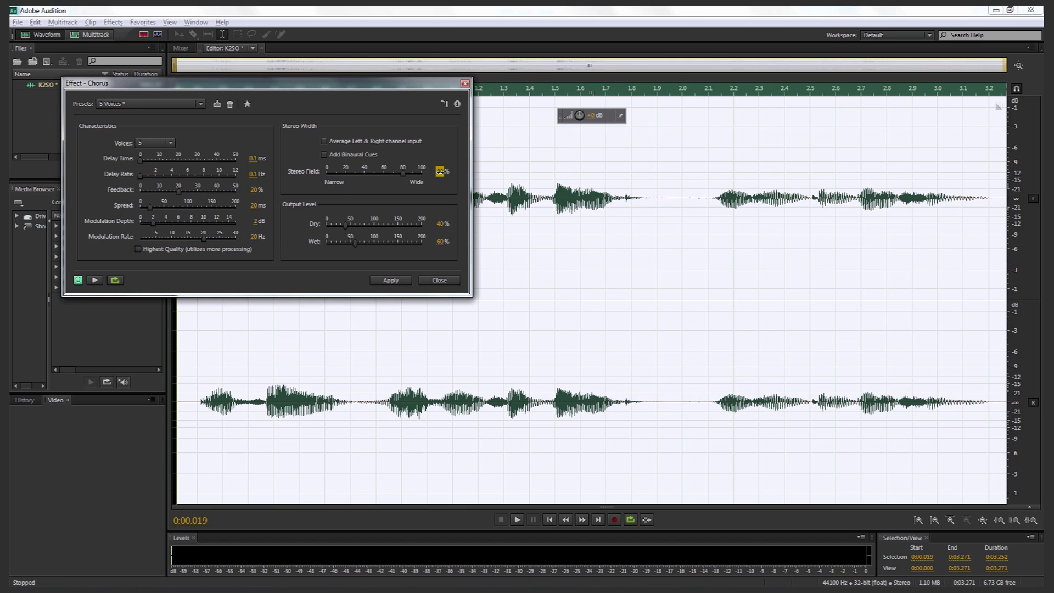
{"action": "type", "text": "50"}
{"action": "key", "text": "Return"}
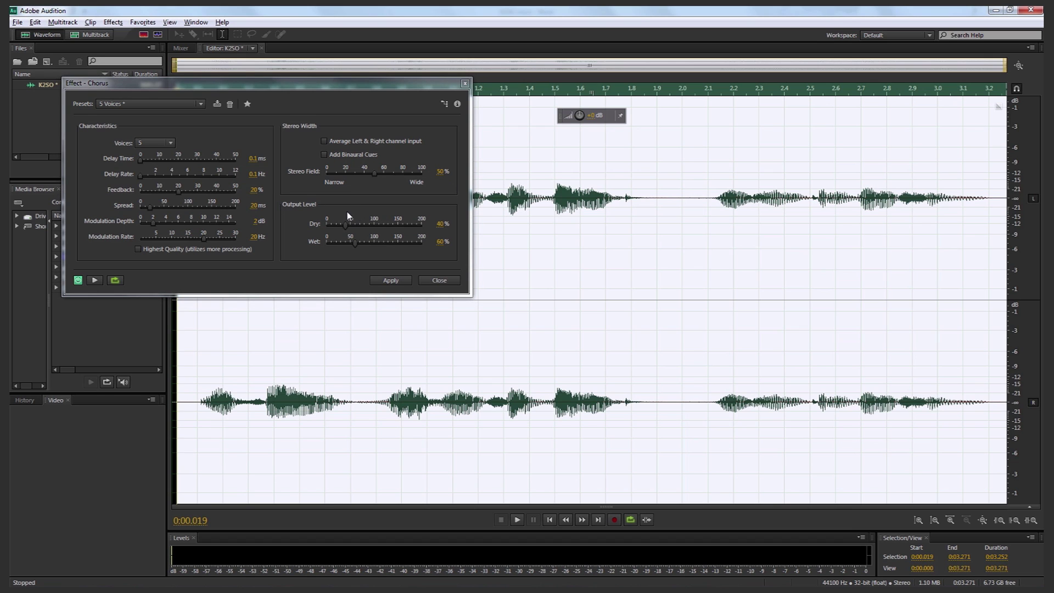
{"action": "left_click", "coordinate": [440, 223]}
{"action": "type", "text": "2"}
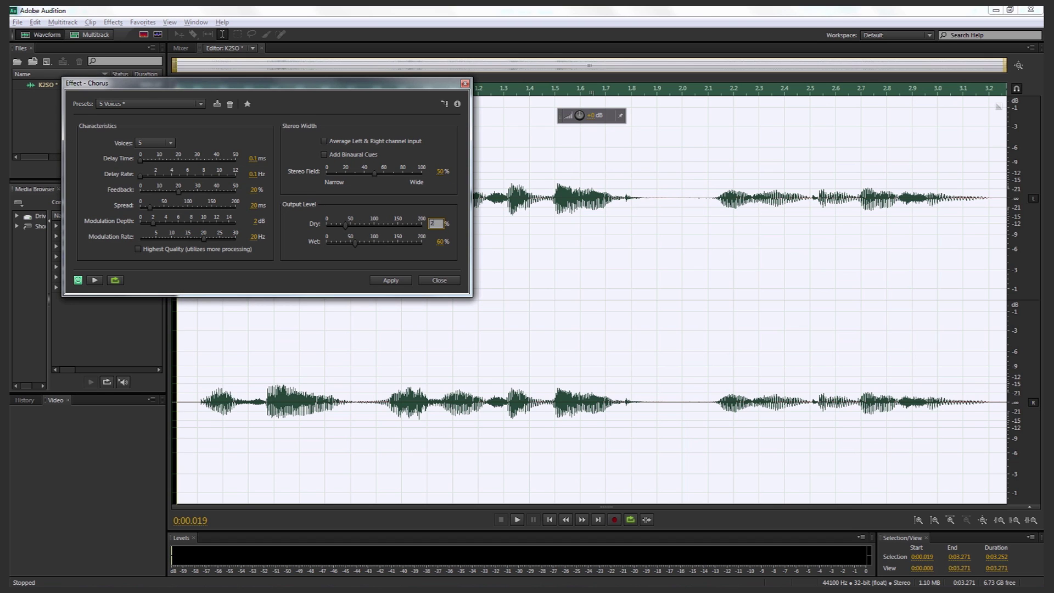
{"action": "left_click", "coordinate": [439, 241]}
{"action": "type", "text": "100"}
{"action": "key", "text": "Return"}
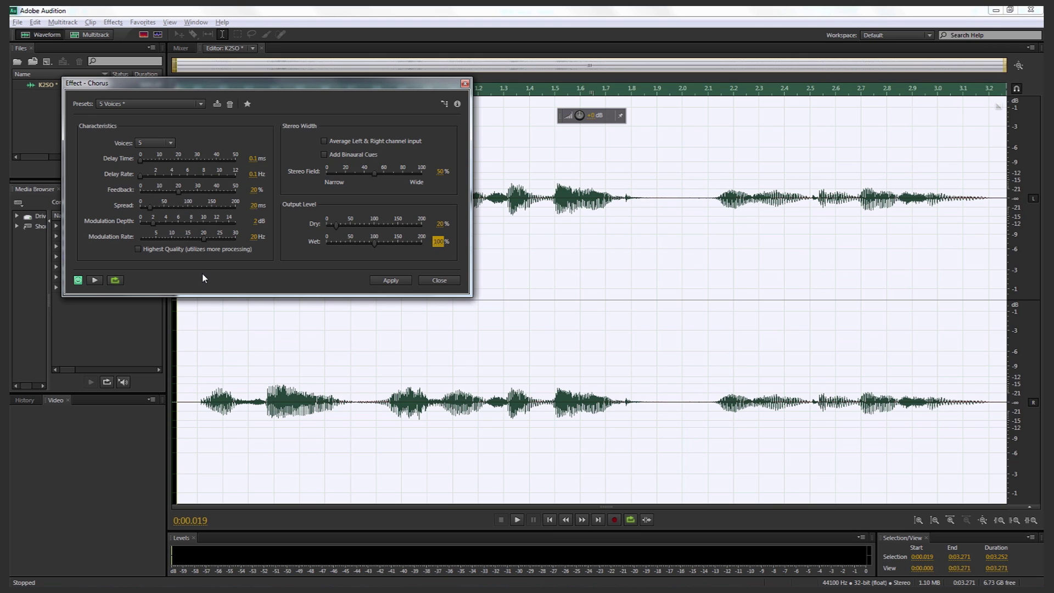
{"action": "left_click", "coordinate": [93, 280]}
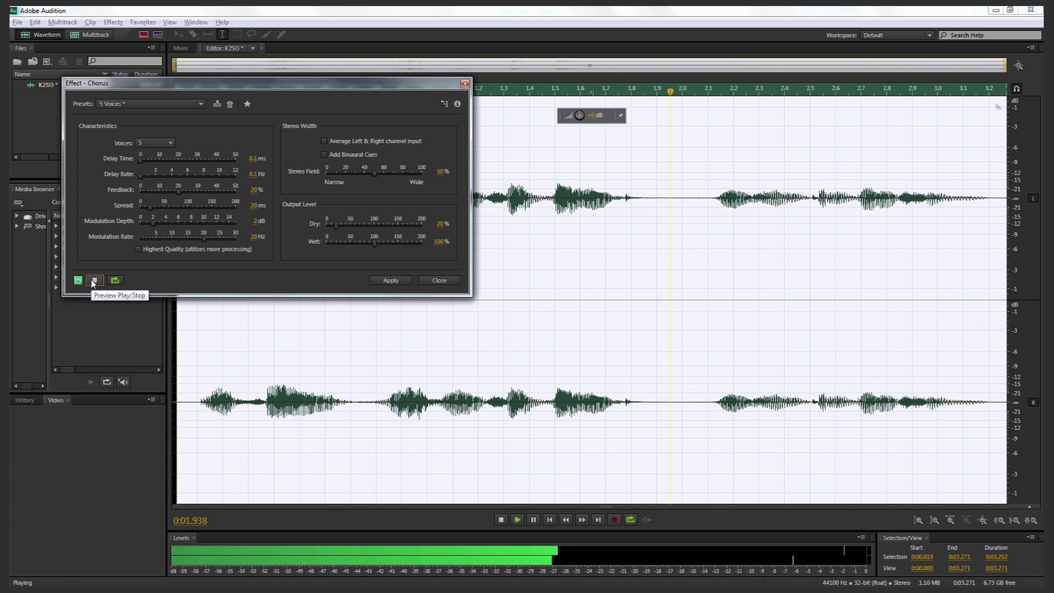
{"action": "left_click", "coordinate": [92, 280]}
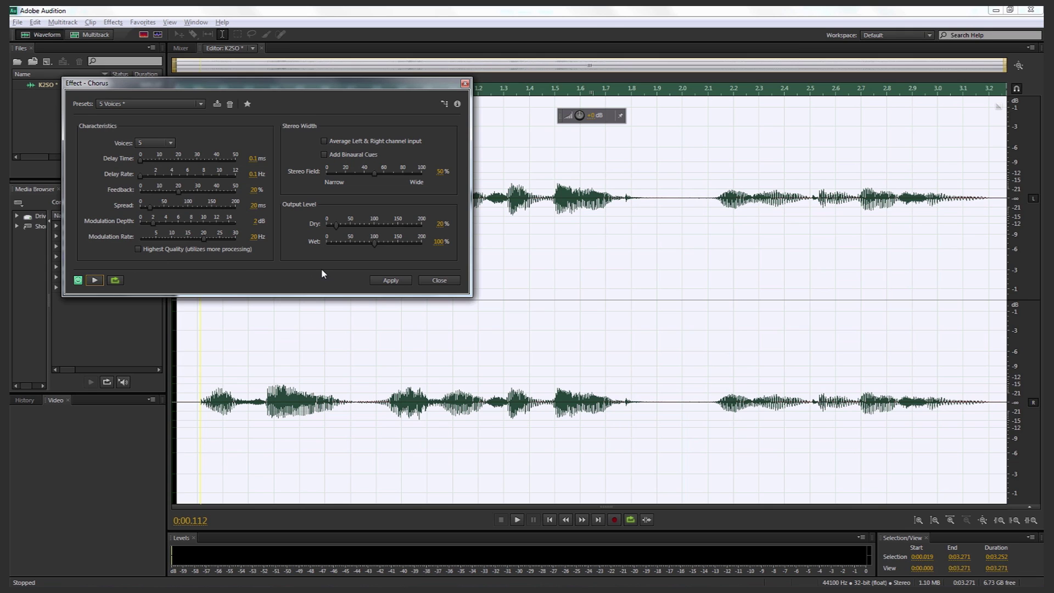
Step: Apply the Chorus, run the Remove Vocals favorite, then clear the selection
{"action": "left_click", "coordinate": [389, 280]}
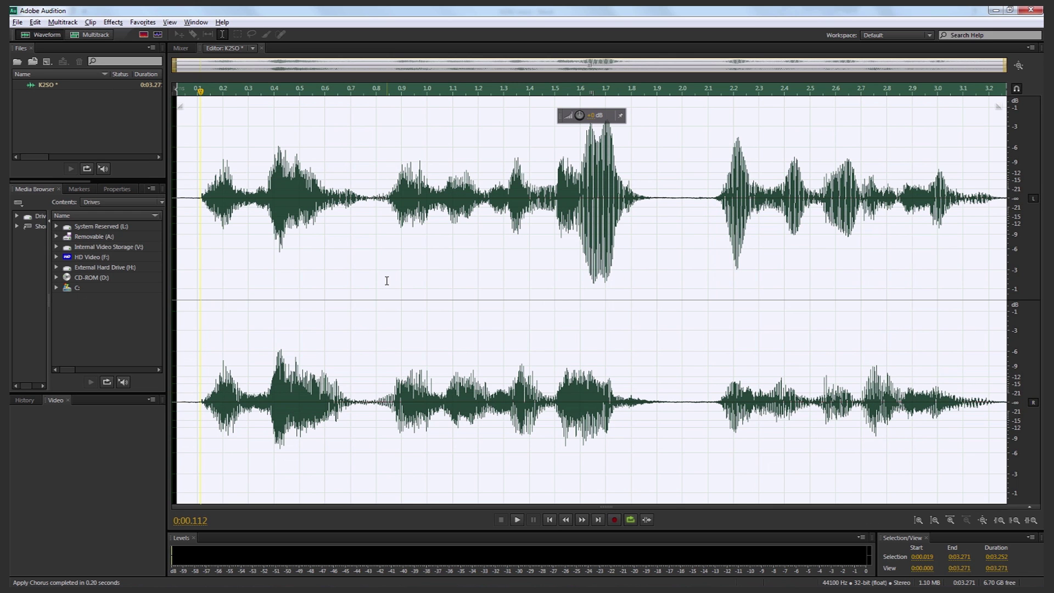
{"action": "left_click", "coordinate": [143, 23]}
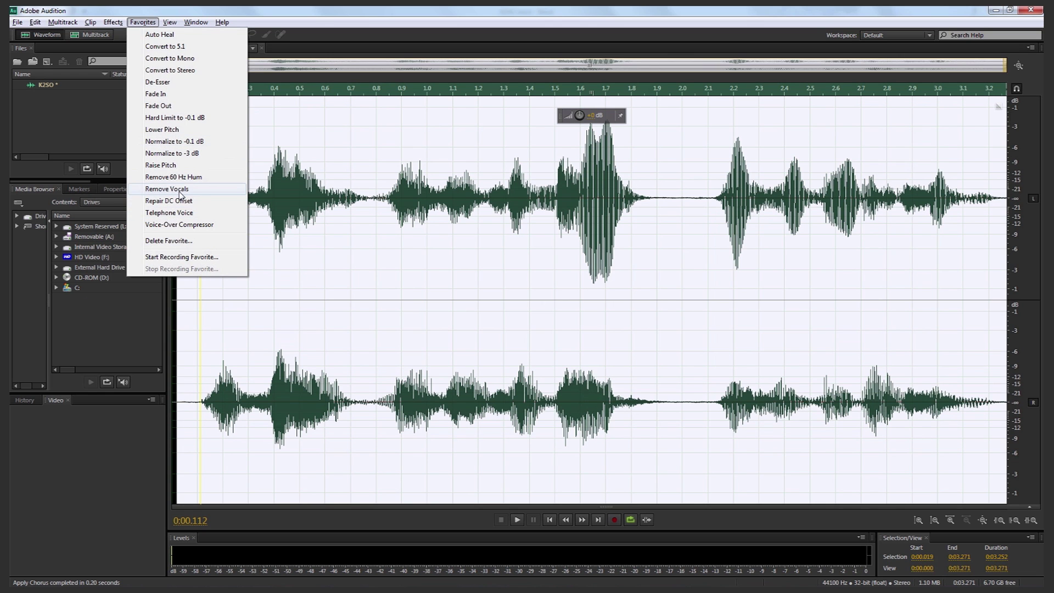
{"action": "left_click", "coordinate": [180, 193]}
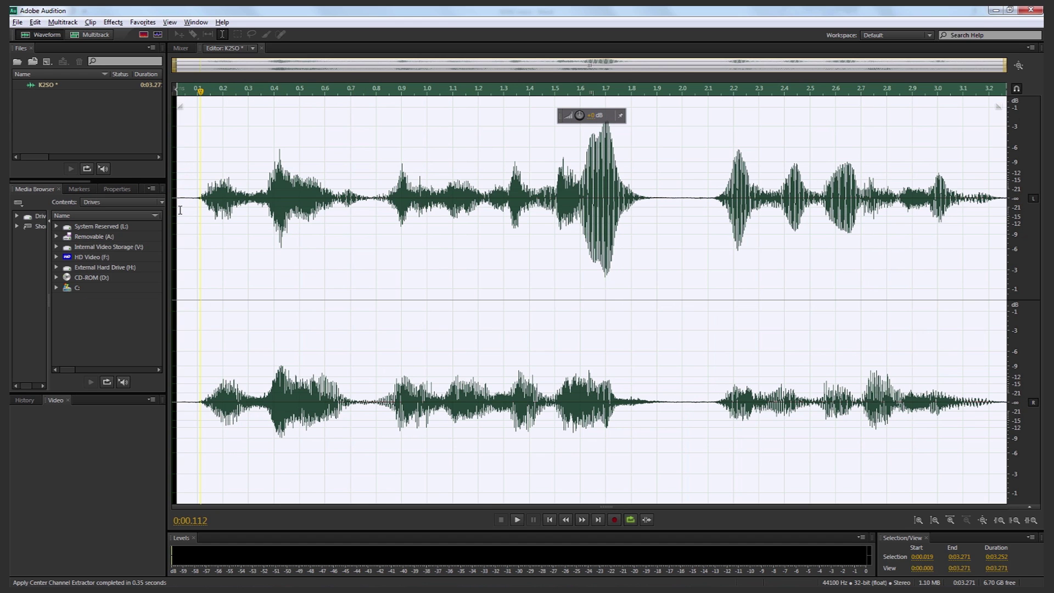
{"action": "left_click", "coordinate": [180, 210]}
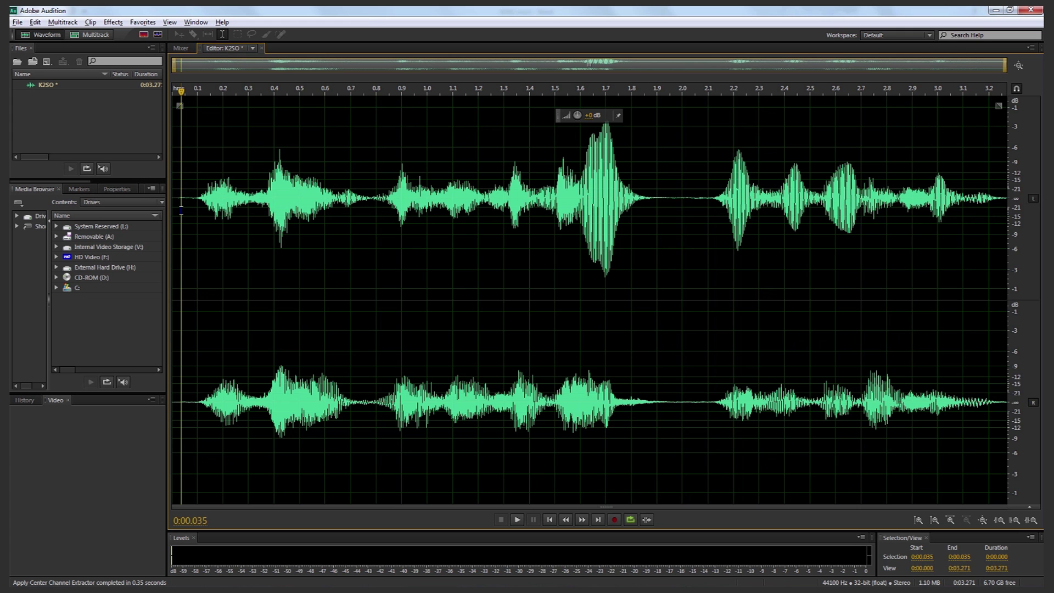
{"action": "key", "text": "space"}
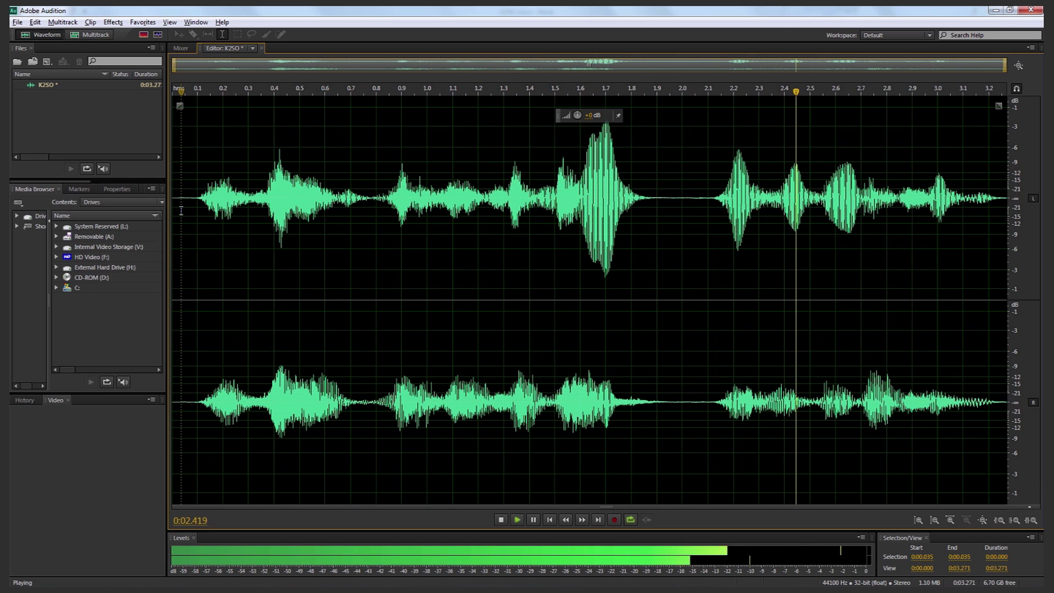
{"action": "key", "text": "space"}
{"action": "left_click", "coordinate": [181, 211]}
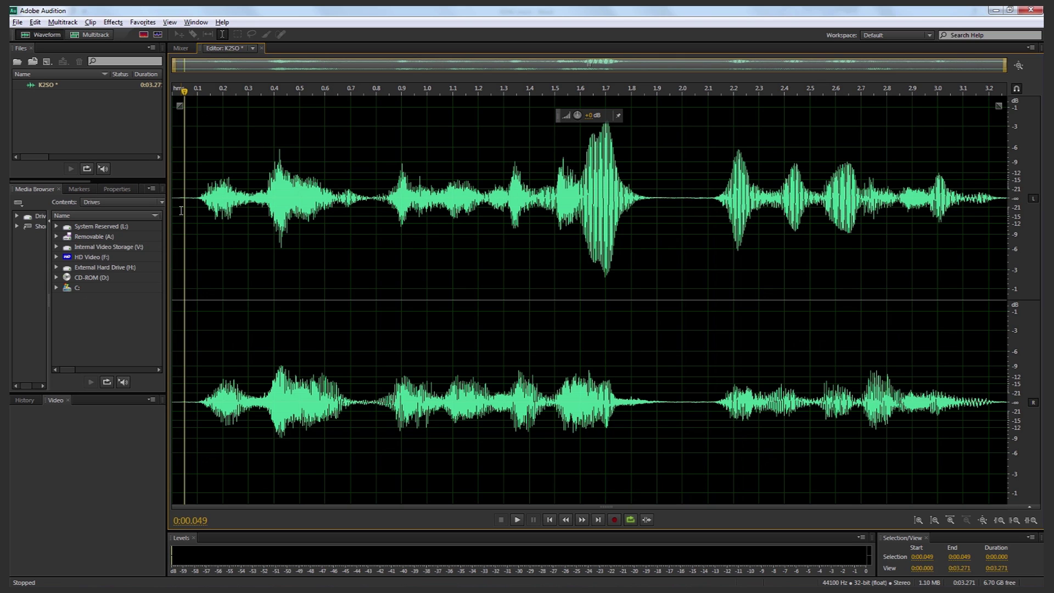
Step: Save As K2SO.wav on the Desktop, keeping the Wave PCM format
{"action": "left_click", "coordinate": [18, 22]}
{"action": "left_click", "coordinate": [87, 165]}
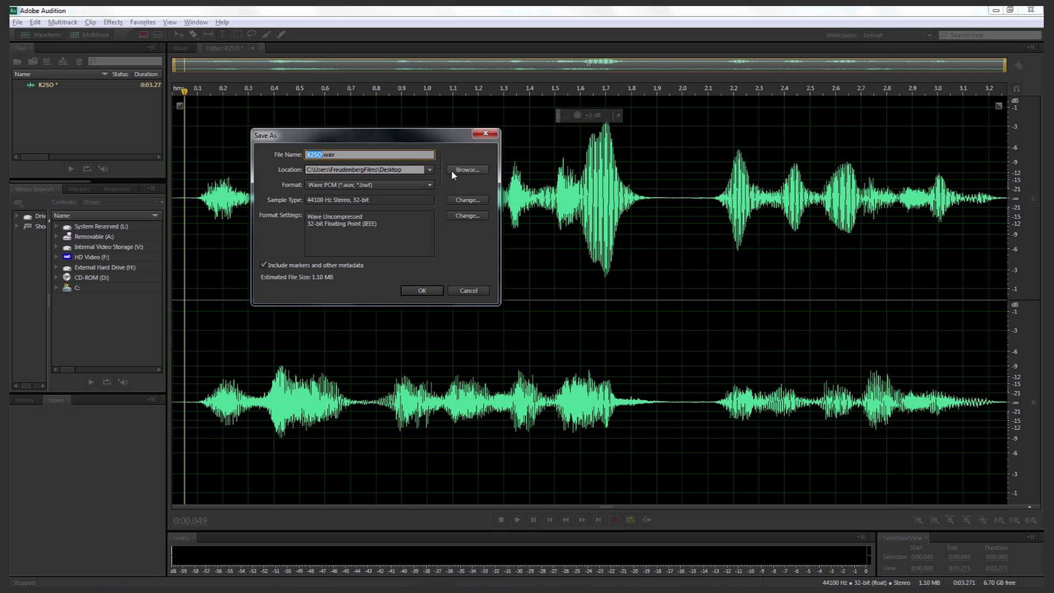
{"action": "left_click", "coordinate": [371, 188]}
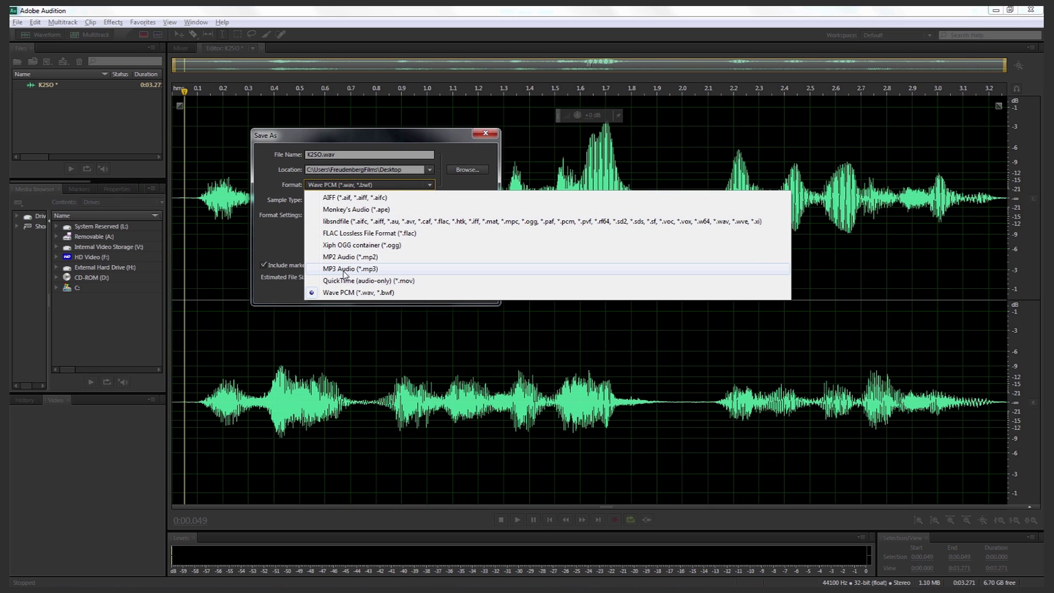
{"action": "left_click", "coordinate": [292, 241]}
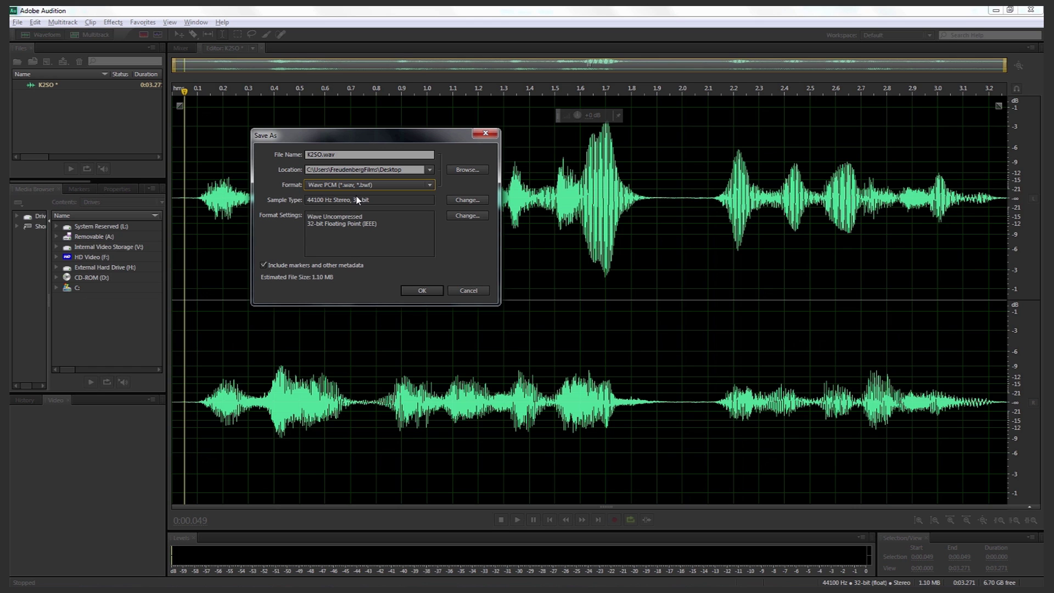
{"action": "left_click", "coordinate": [414, 289]}
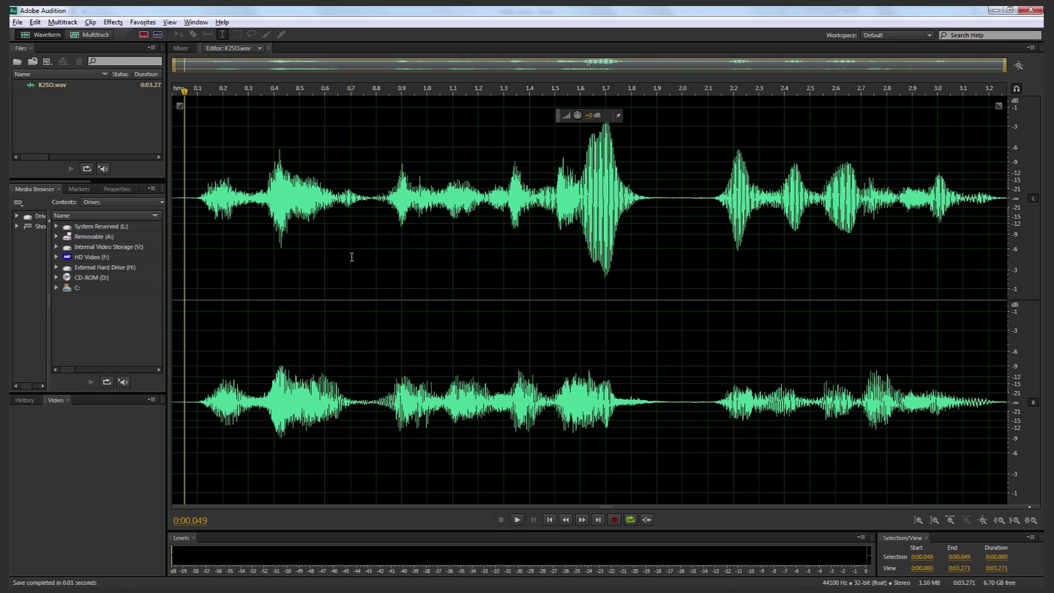